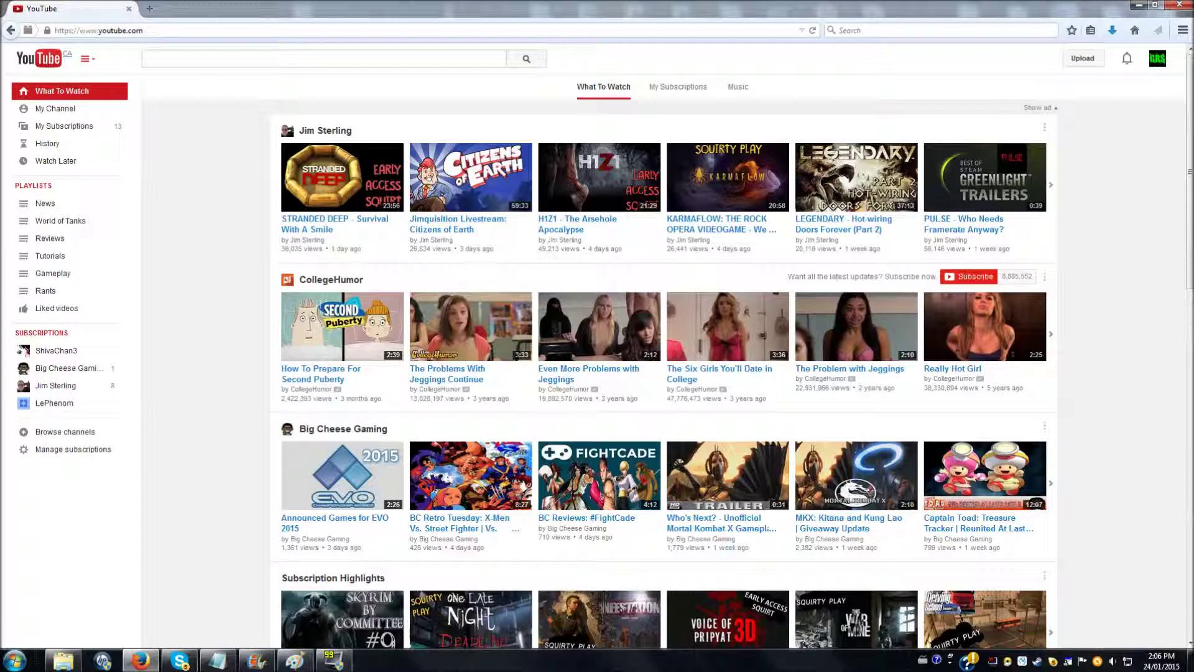
Step: Open the My Channel page from the YouTube home page
left_click(87, 58)
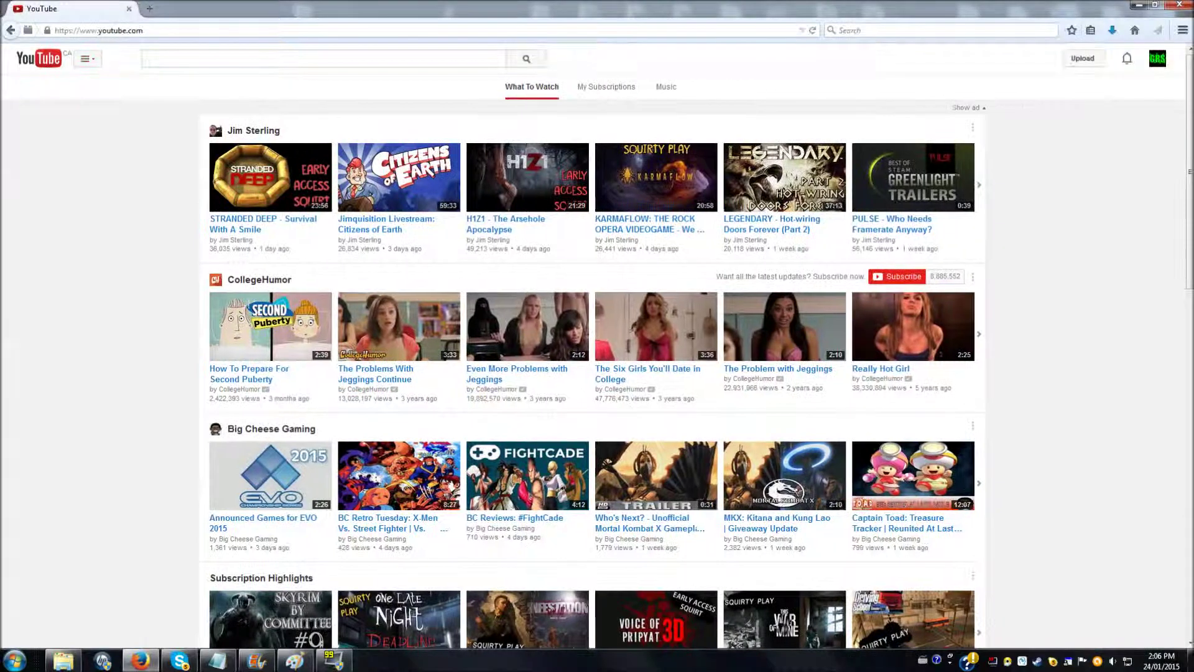
left_click(87, 58)
left_click(56, 108)
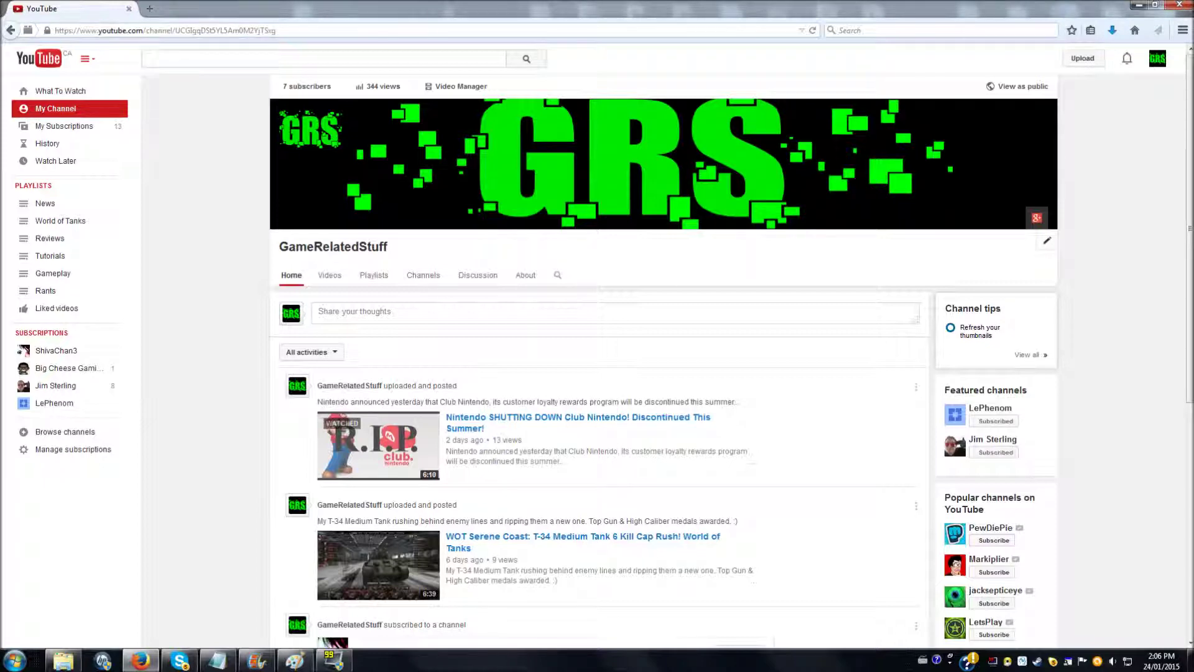
Step: Enable the Browse option in the channel navigation settings and save the change
left_click(1046, 241)
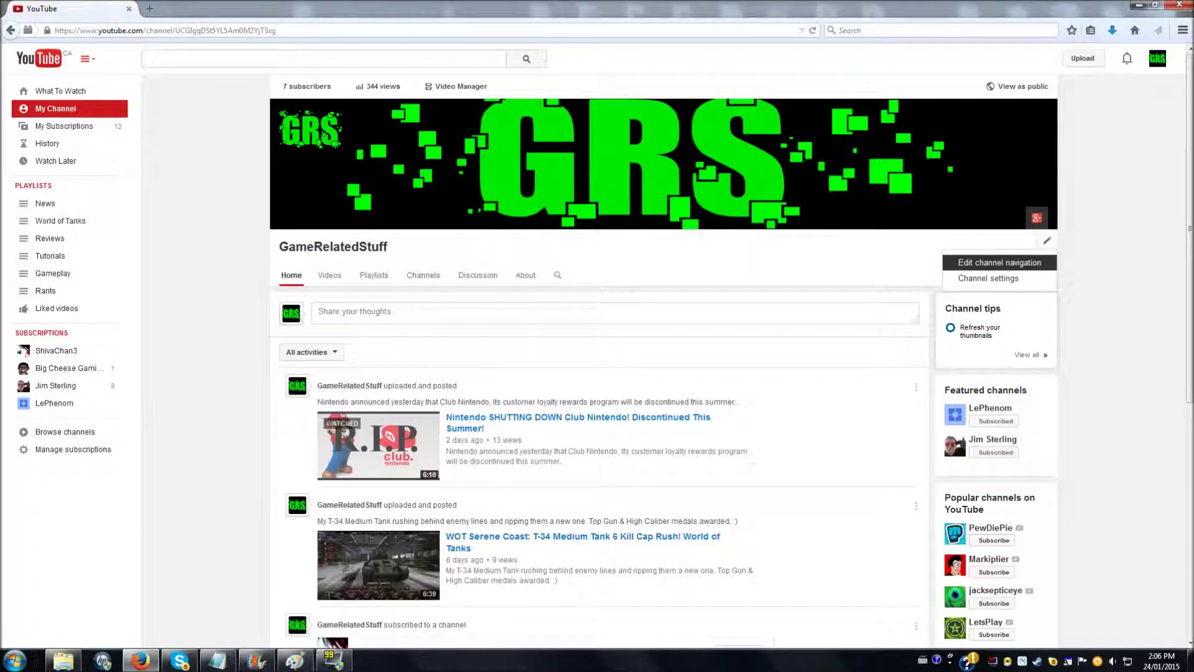
left_click(999, 262)
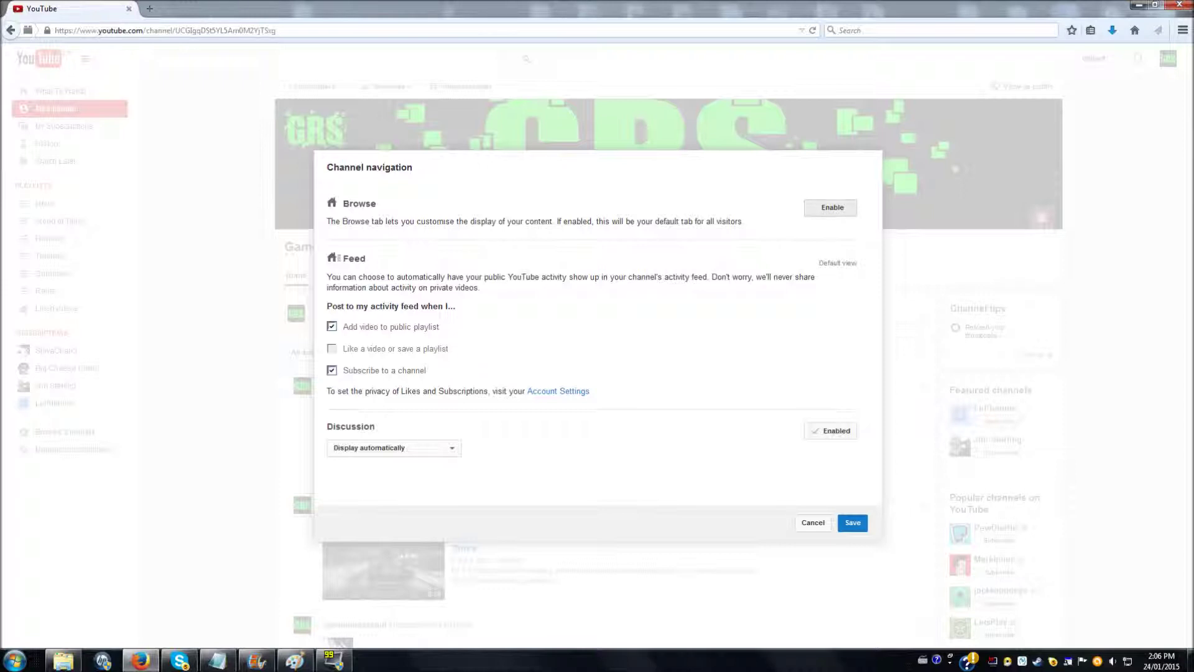
left_click(830, 207)
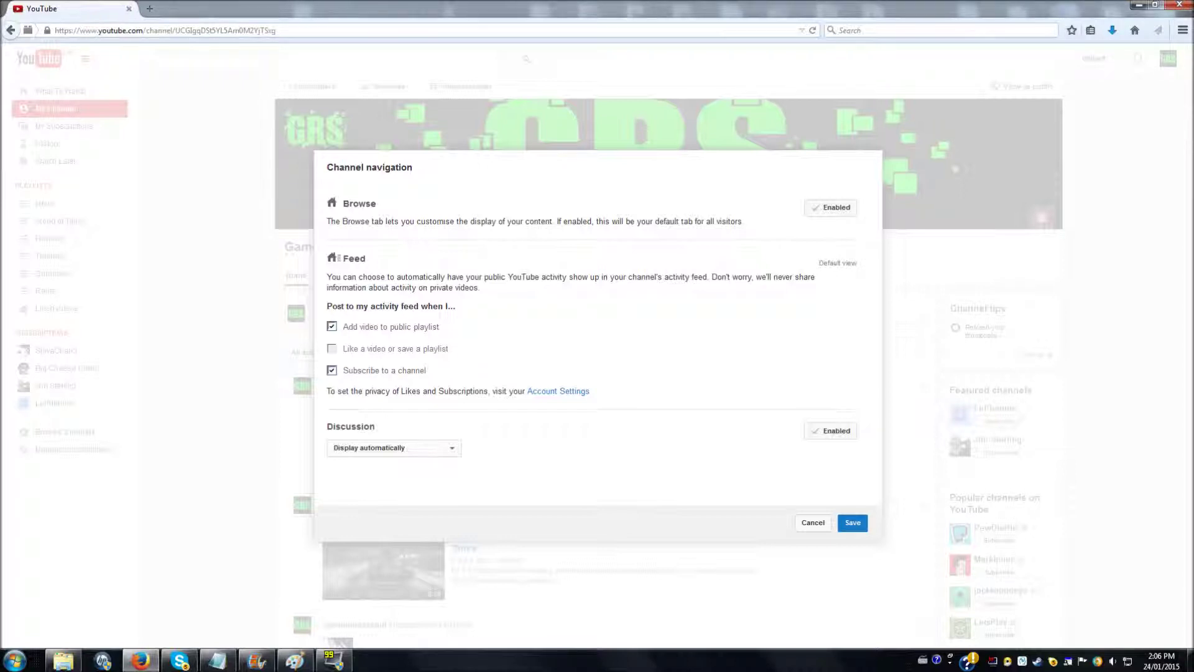
left_click(852, 523)
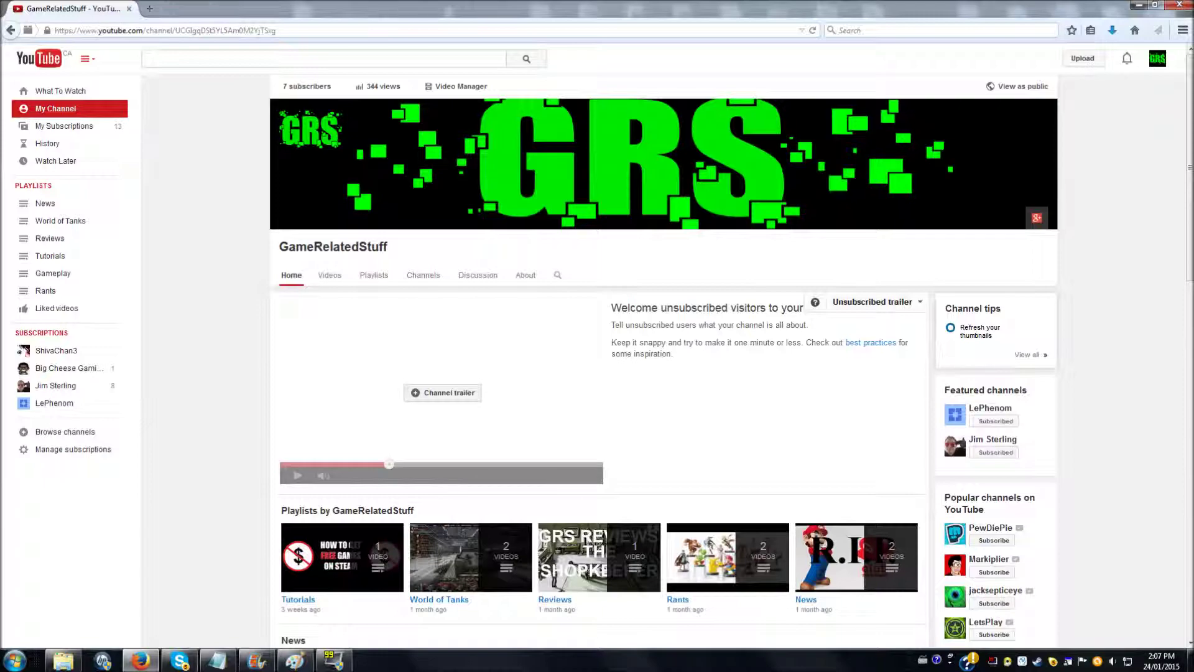
Step: Add a new section to the channel home page with Single playlist content and the Horizontal row layout
scroll(597, 354, "down", 15)
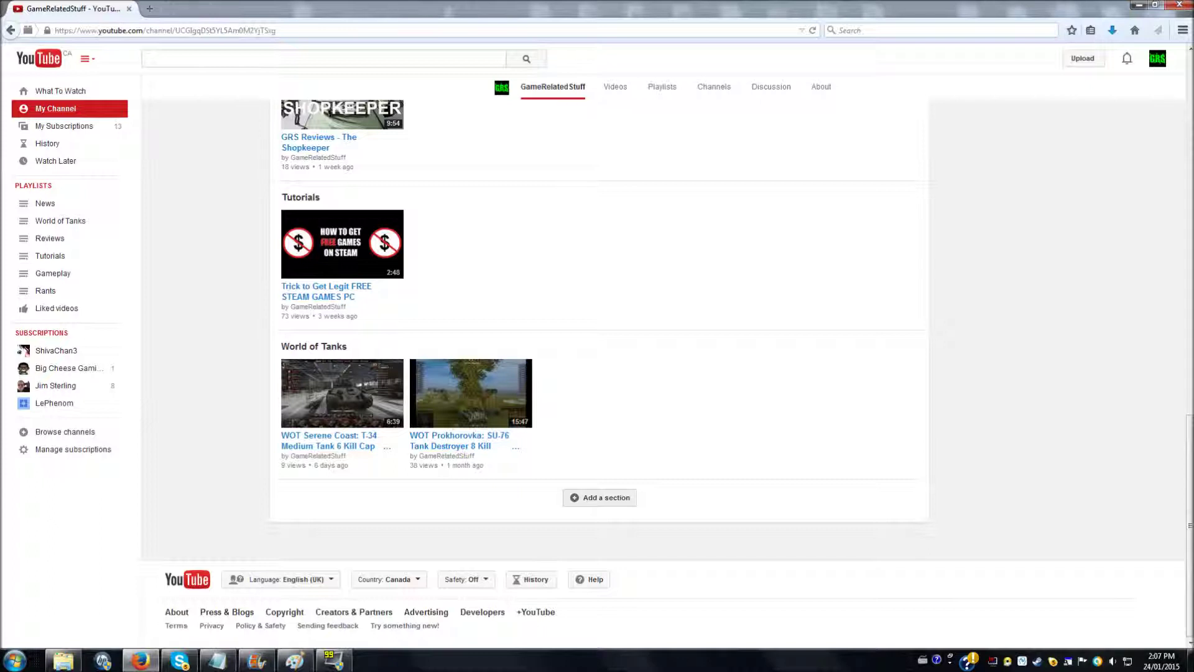
left_click(599, 497)
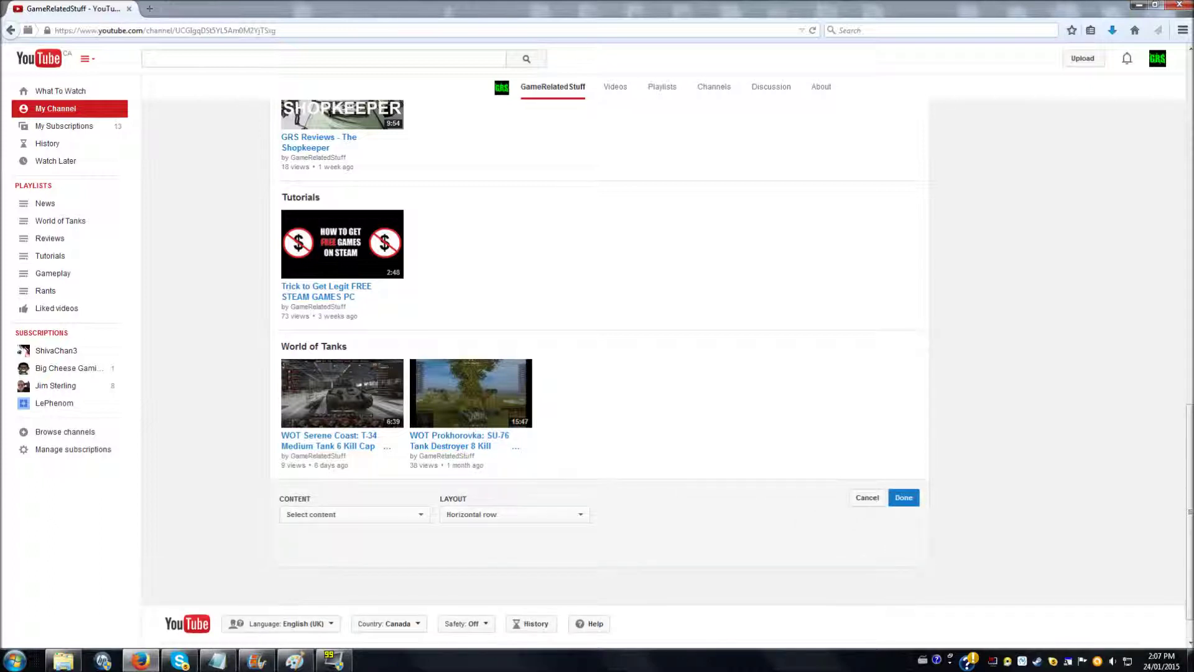
left_click(354, 514)
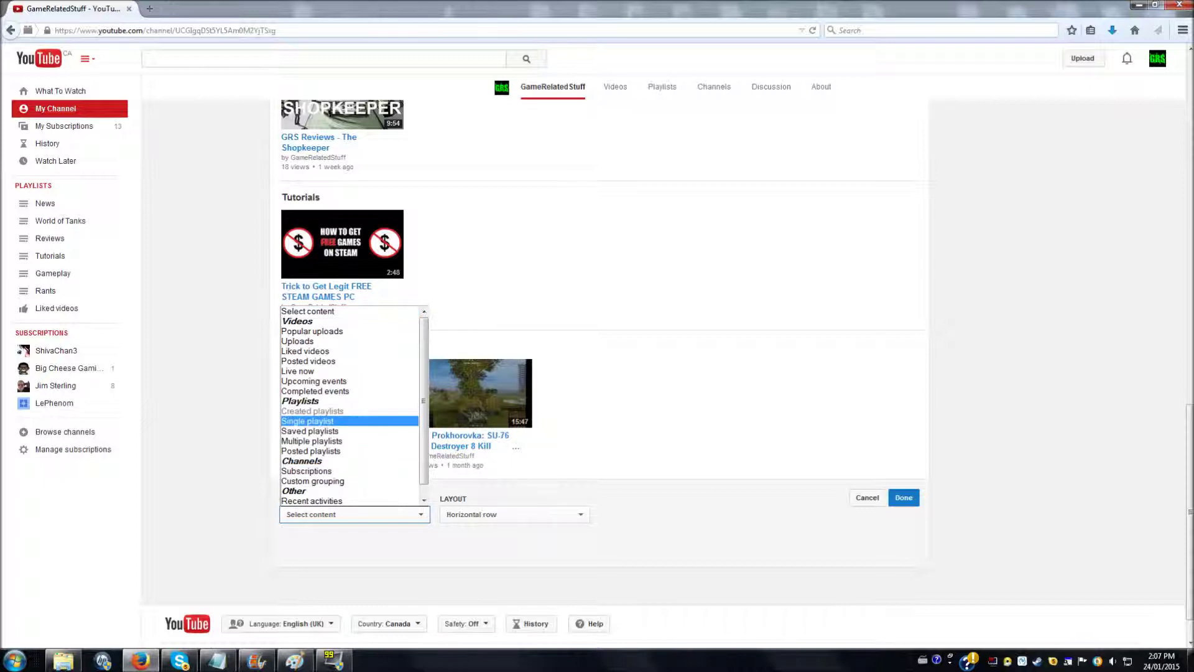
left_click(317, 421)
scroll(317, 421, "up", 14)
scroll(317, 421, "down", 2)
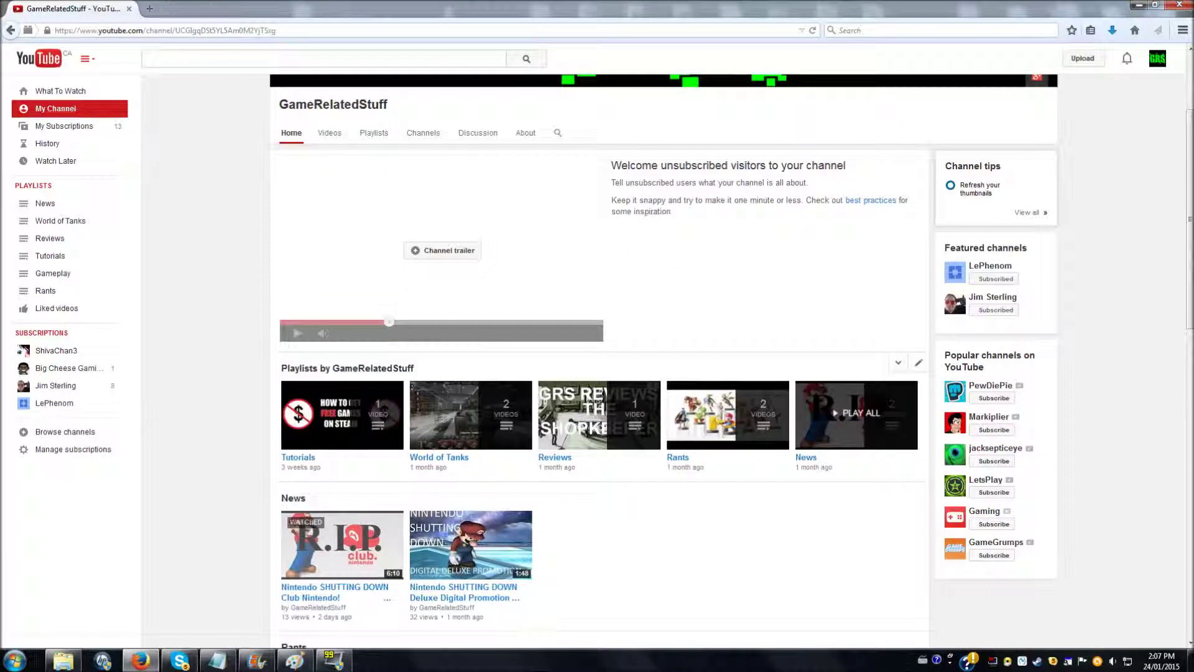
scroll(827, 457, "down", 1)
scroll(597, 373, "down", 10)
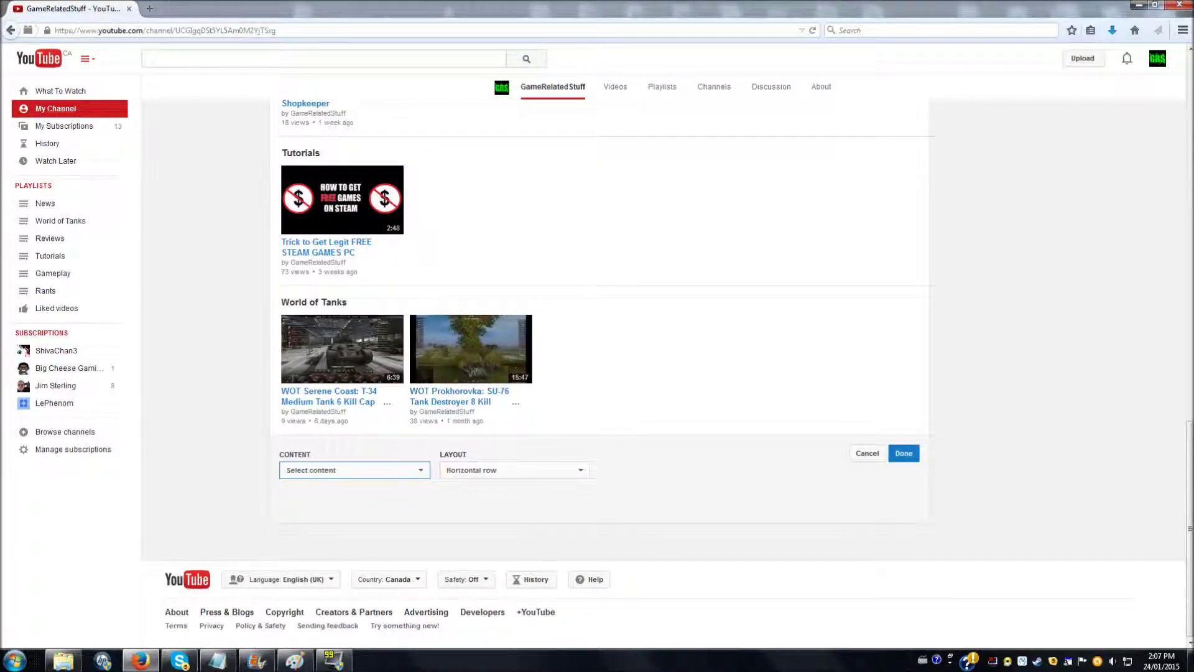
left_click(354, 470)
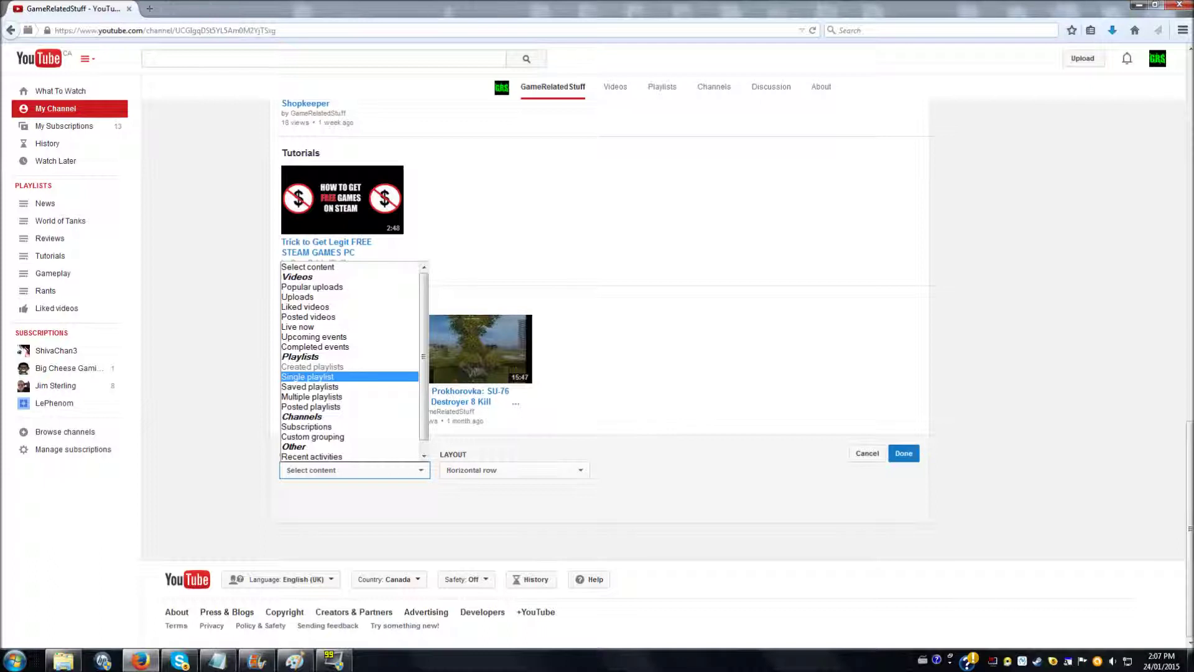
key("Return")
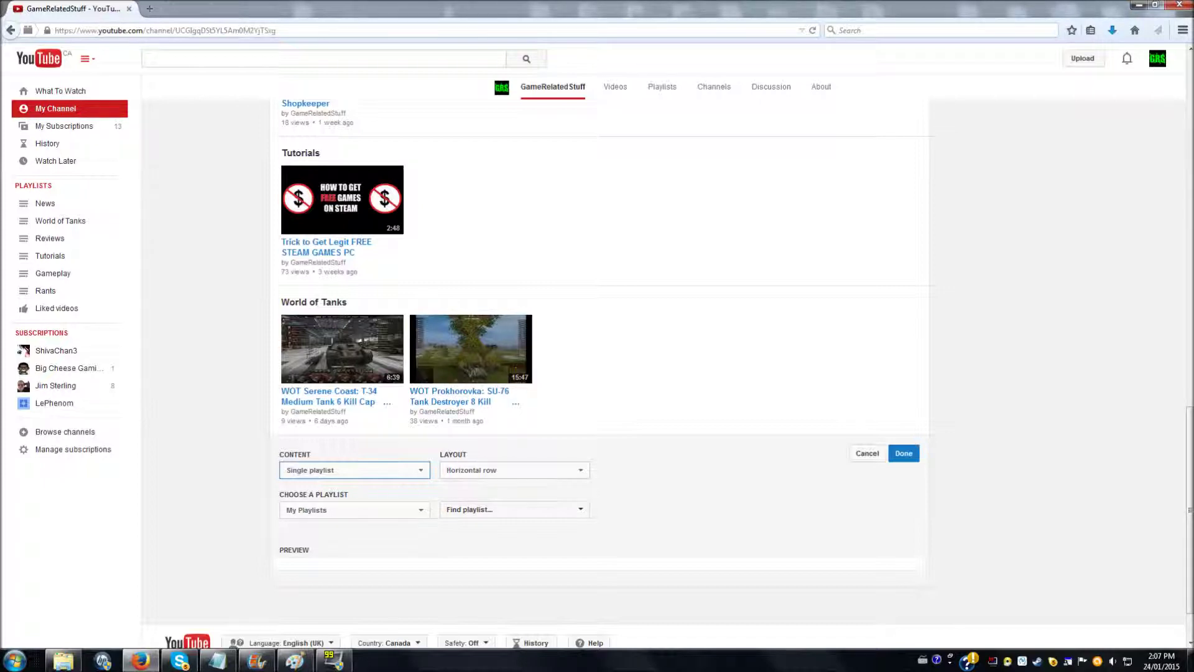
left_click(515, 470)
key("Return")
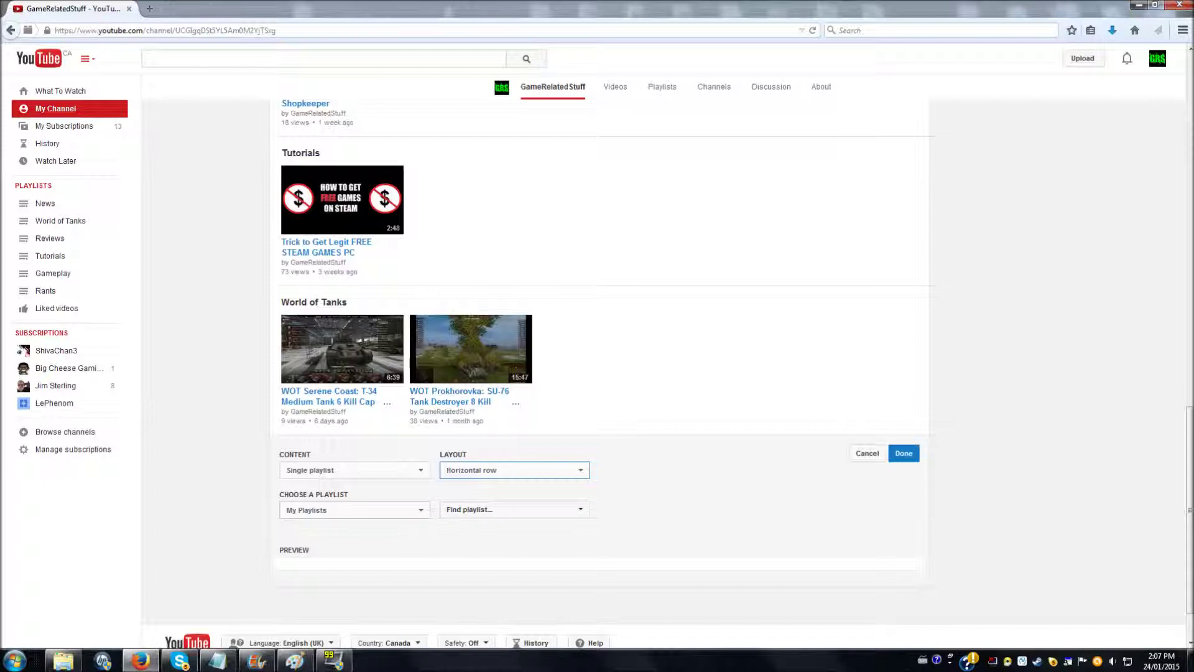
Step: Choose the Gameplay playlist from My Playlists for the new section and finish adding the section
left_click(355, 509)
key("Down")
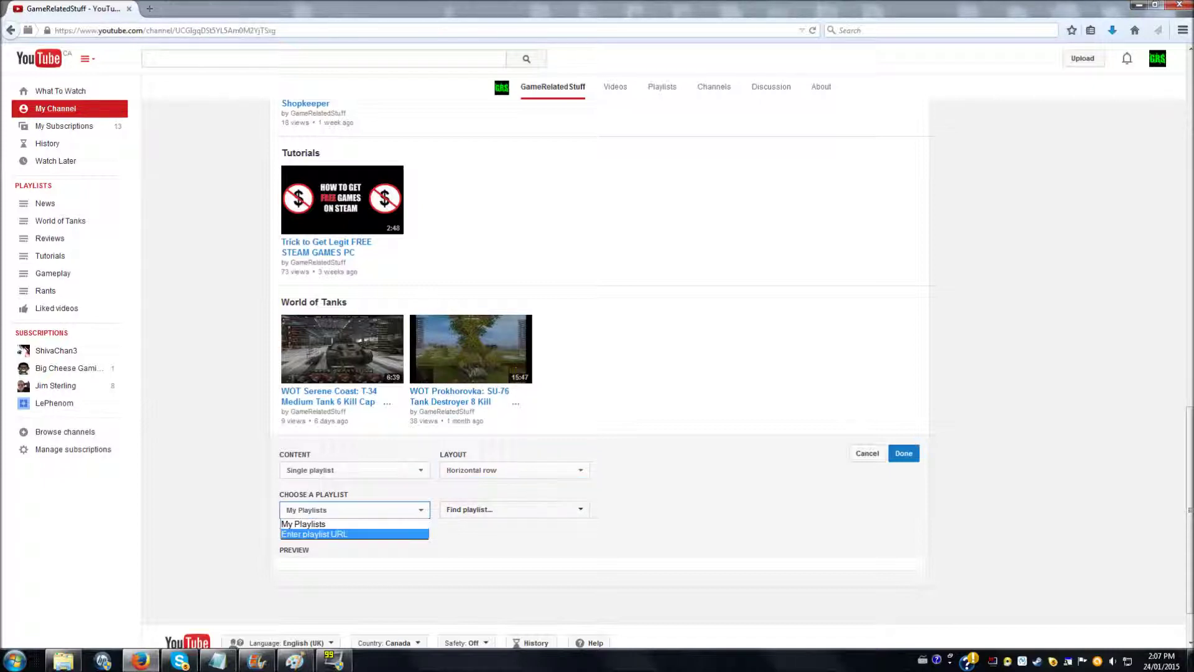
key("Up")
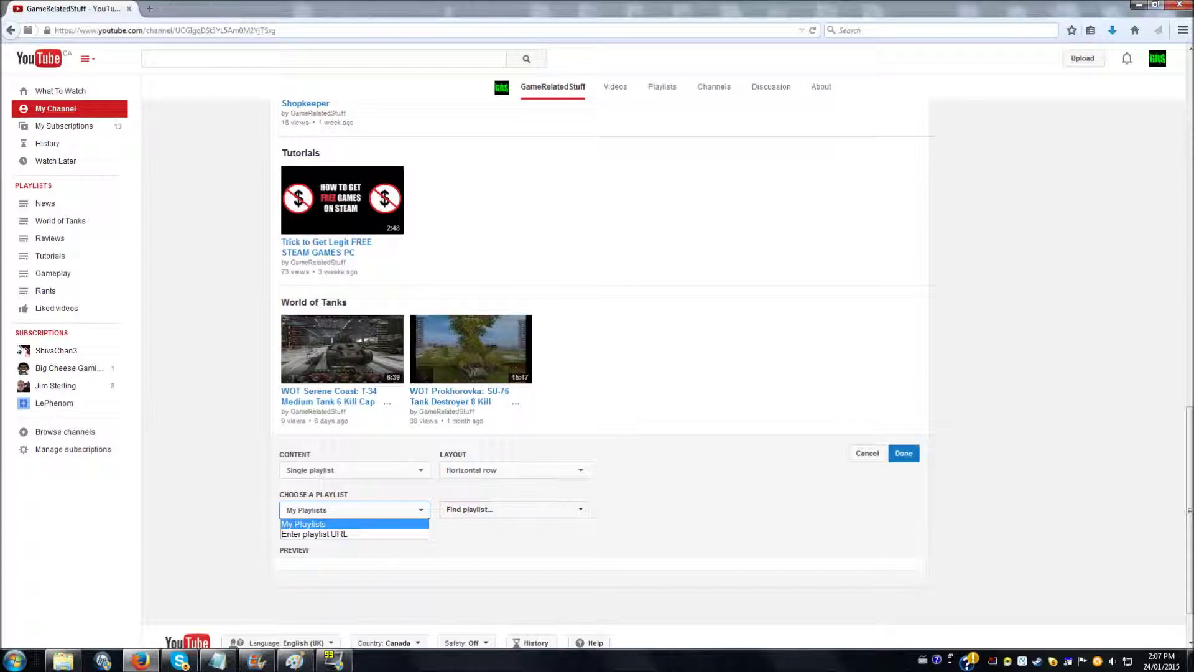
left_click(354, 524)
left_click(515, 509)
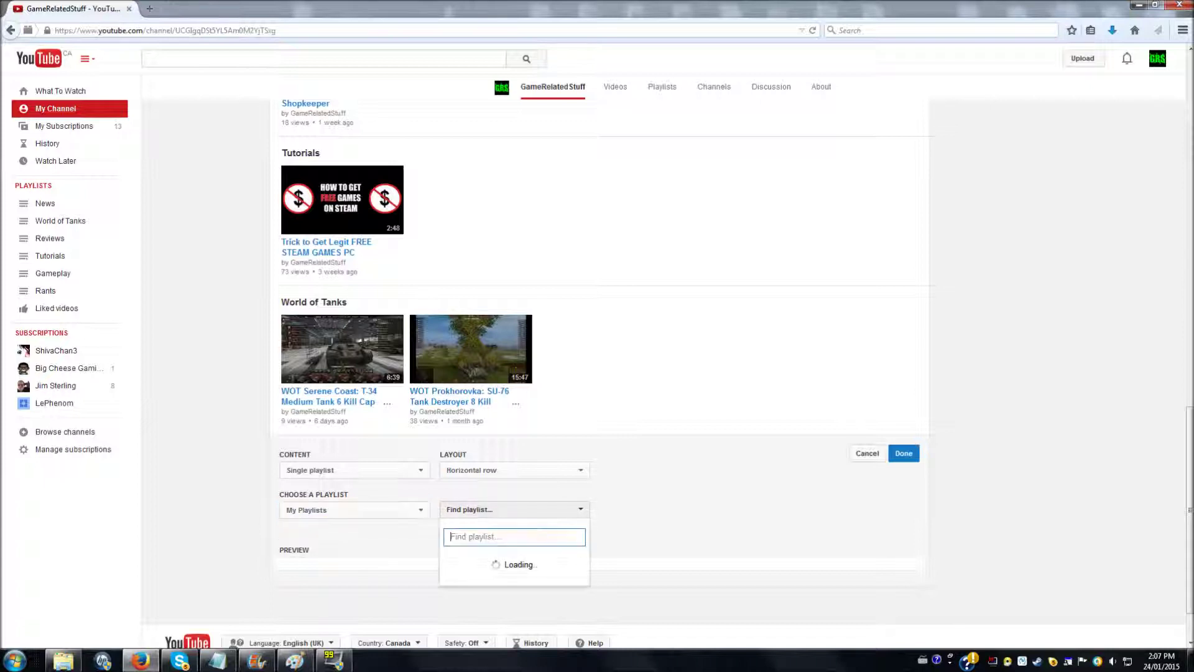
key("Down")
key("Down")
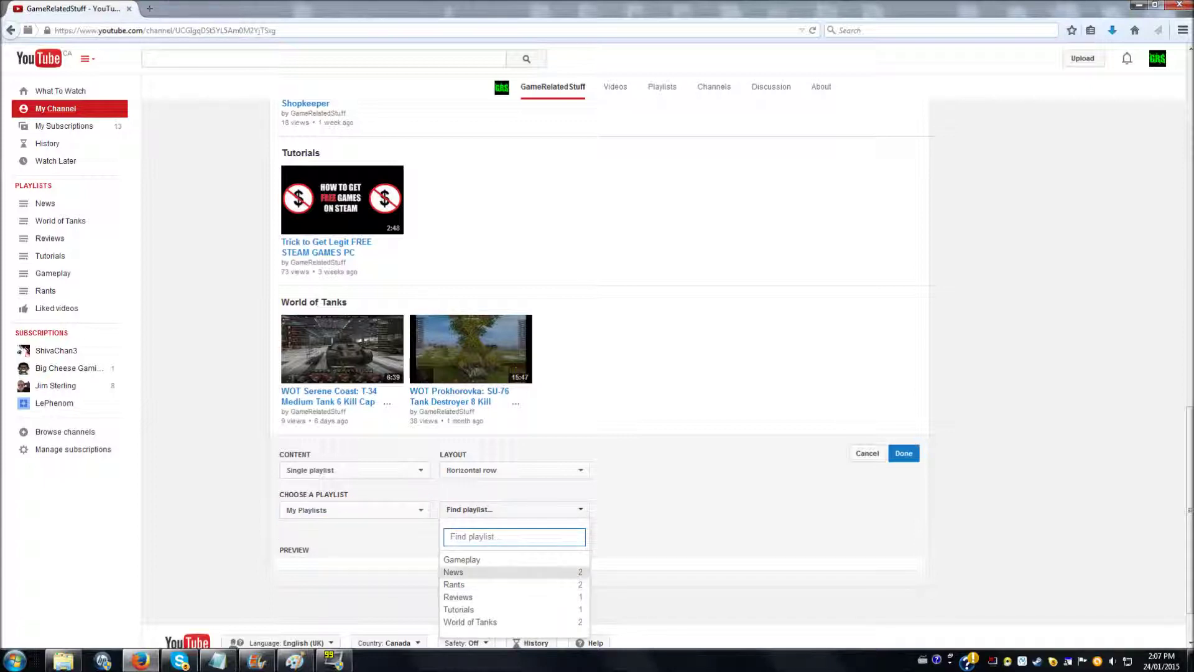
key("Up")
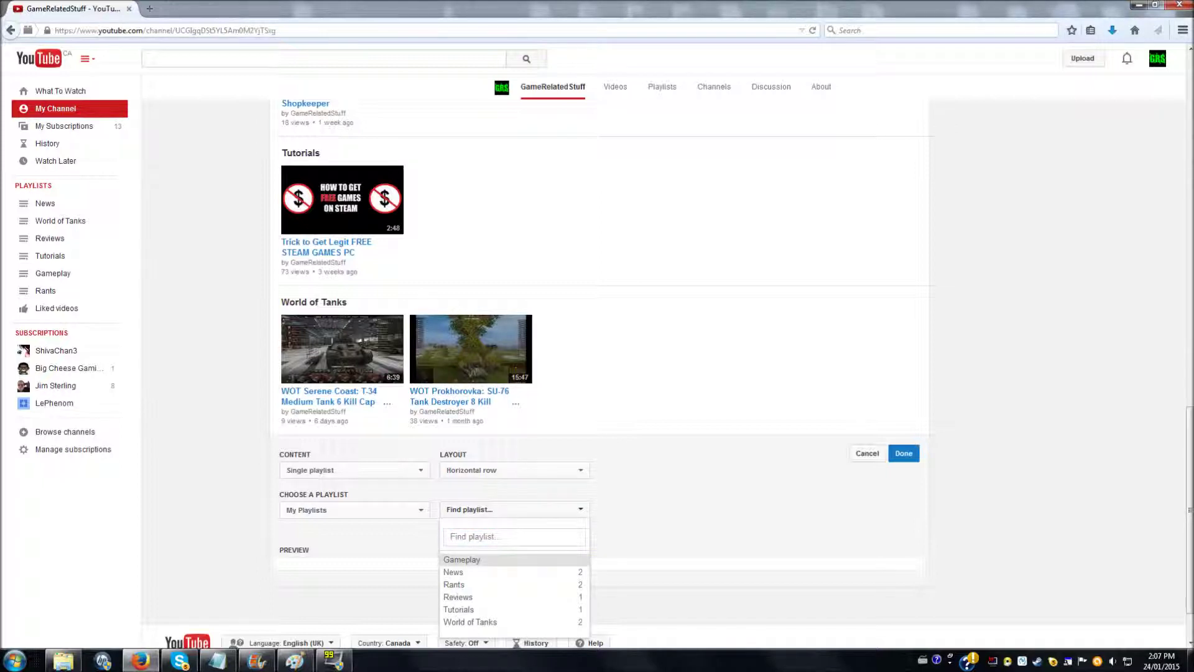
key("Return")
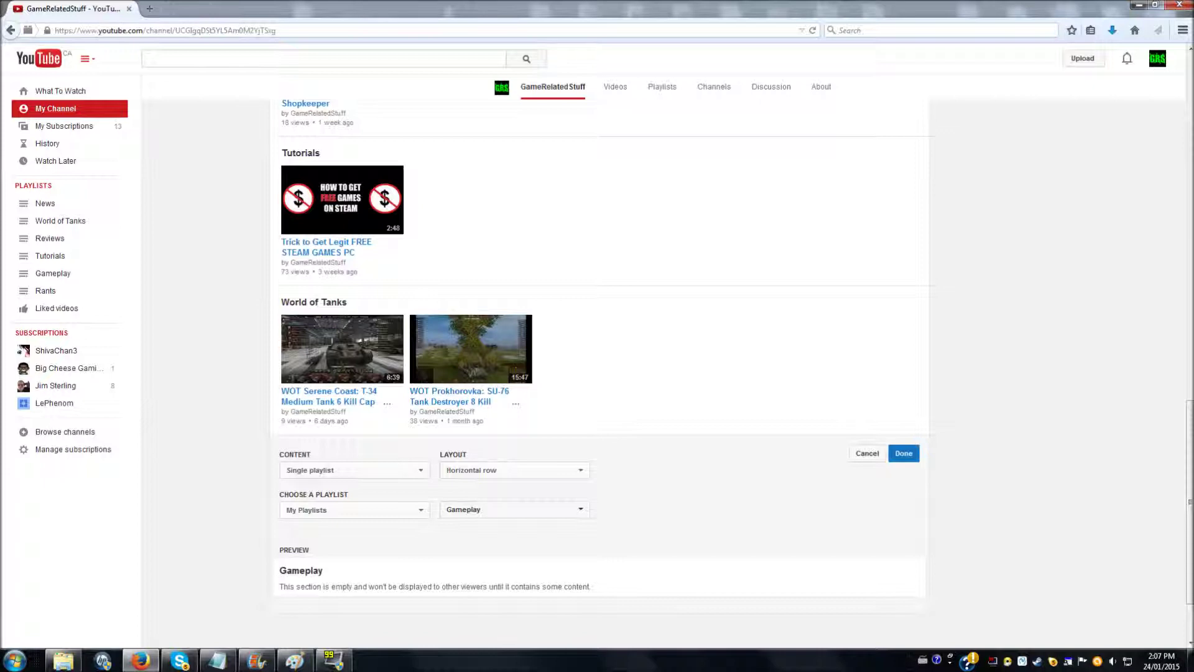
left_click(904, 453)
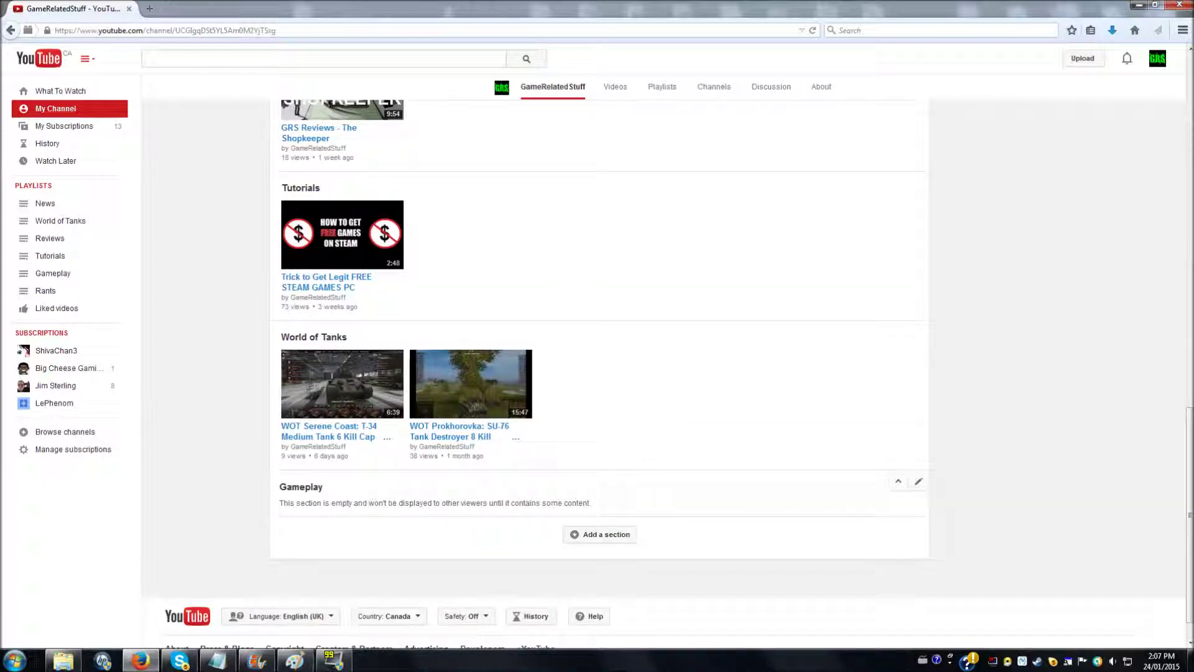
Step: Examine the arrangement of the channel home page, from the trailer area through the playlist sections
scroll(667, 378, "down", 2)
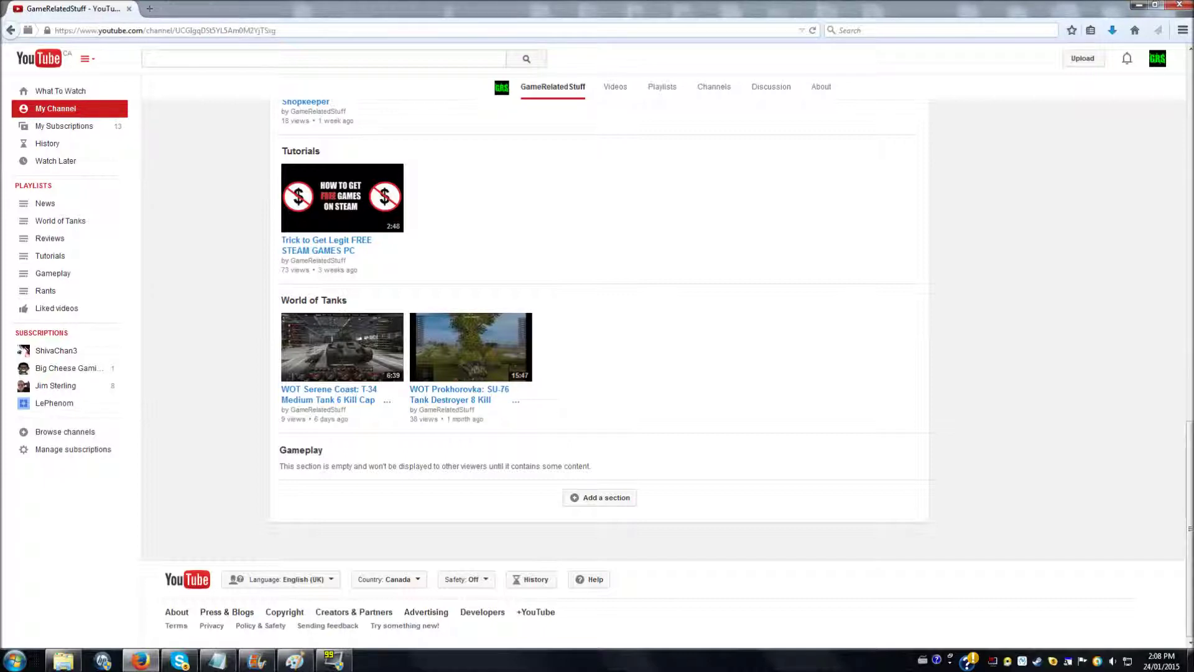
scroll(597, 373, "up", 8)
scroll(597, 373, "up", 5)
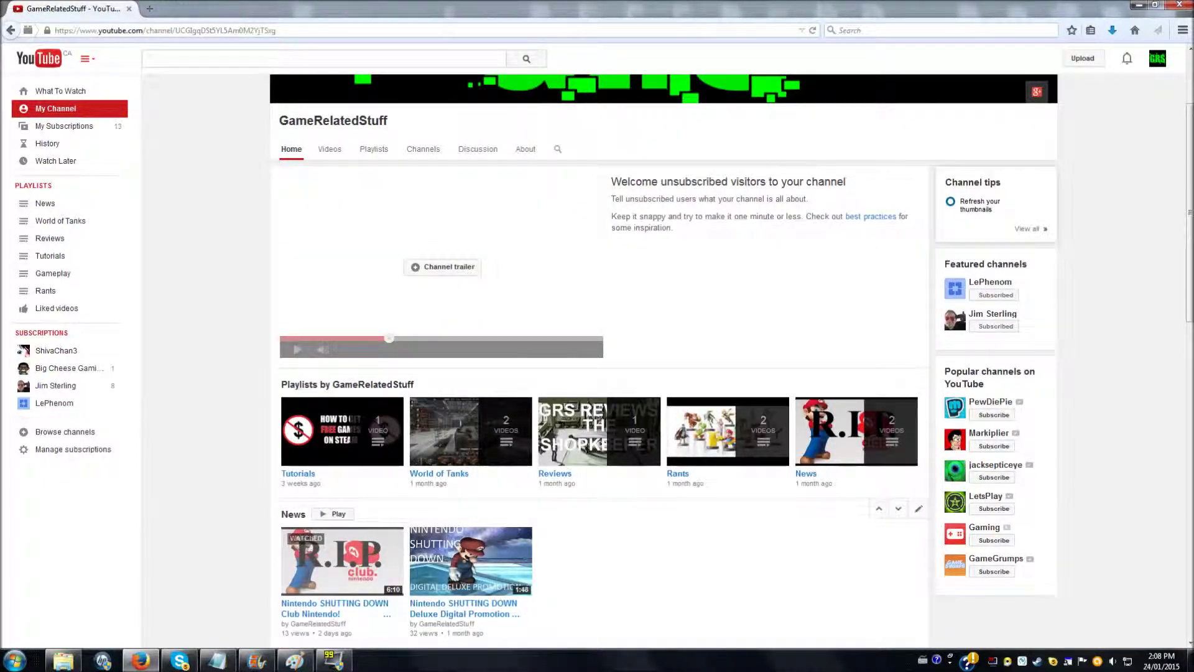
scroll(597, 373, "down", 5)
scroll(597, 373, "down", 8)
scroll(597, 373, "up", 8)
scroll(597, 373, "up", 5)
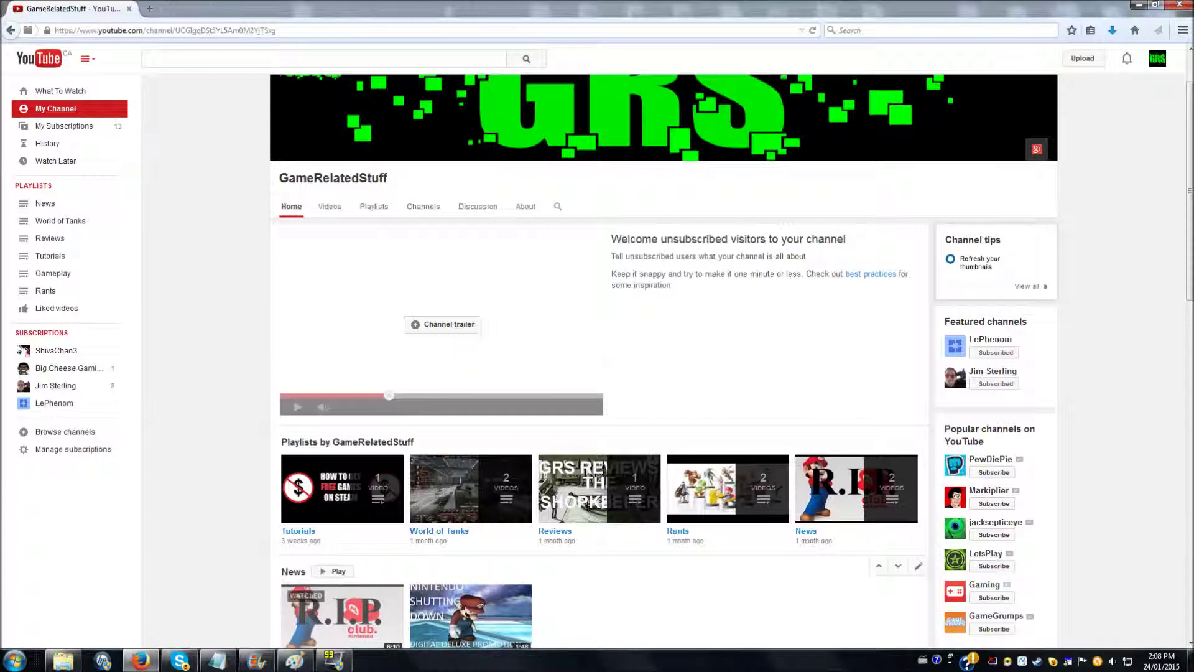
scroll(597, 579, "down", 3)
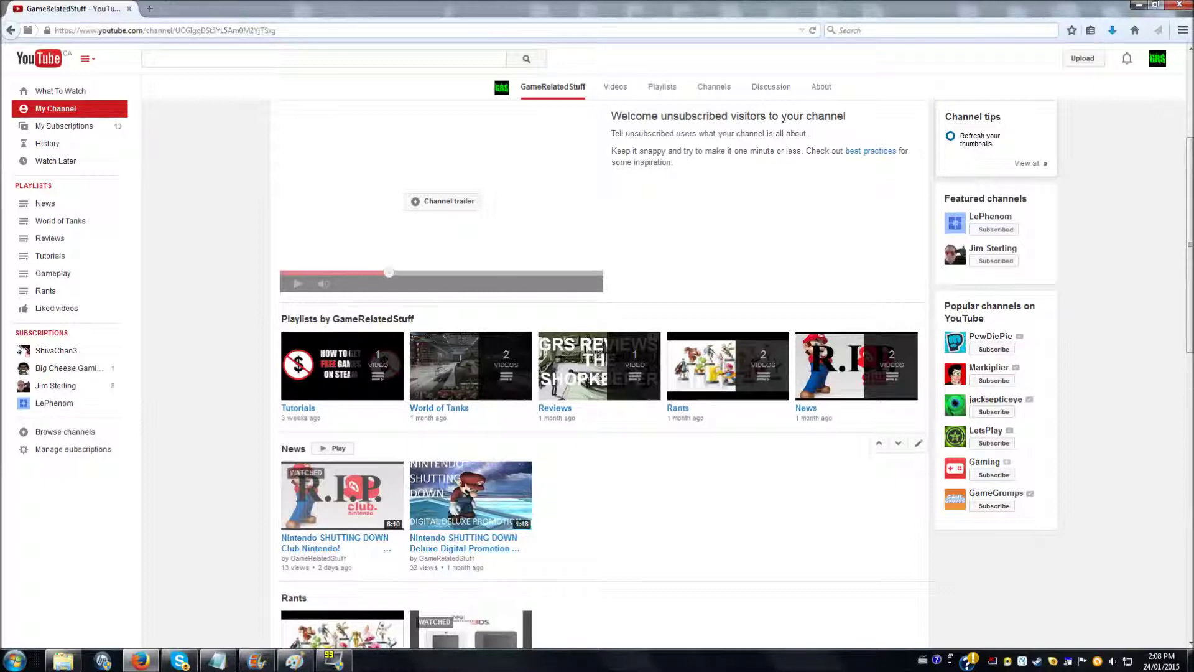
scroll(597, 360, "up", 5)
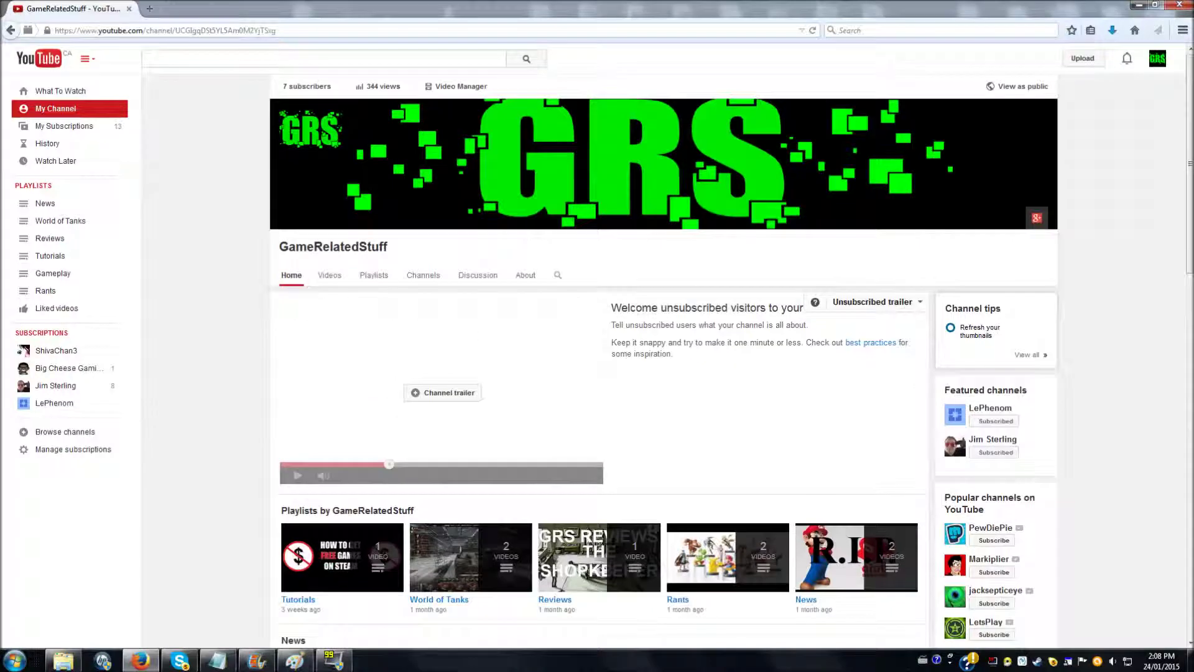